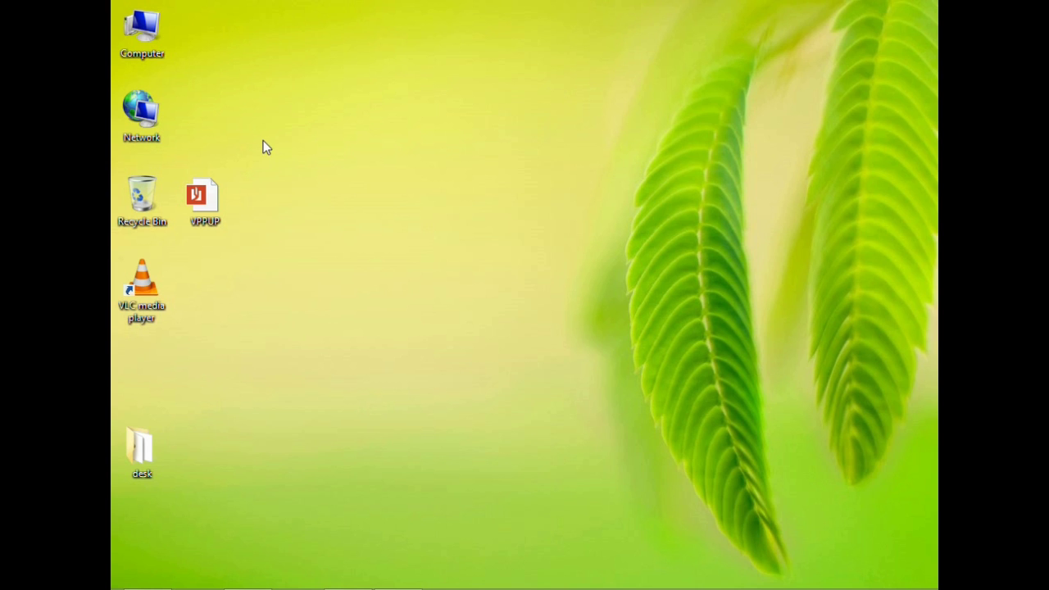
- Shift the VPPUP file further right on the desktop
{"action": "double_click", "coordinate": [203, 201]}
{"action": "left_click_drag", "start_coordinate": [233, 189], "coordinate": [348, 182]}
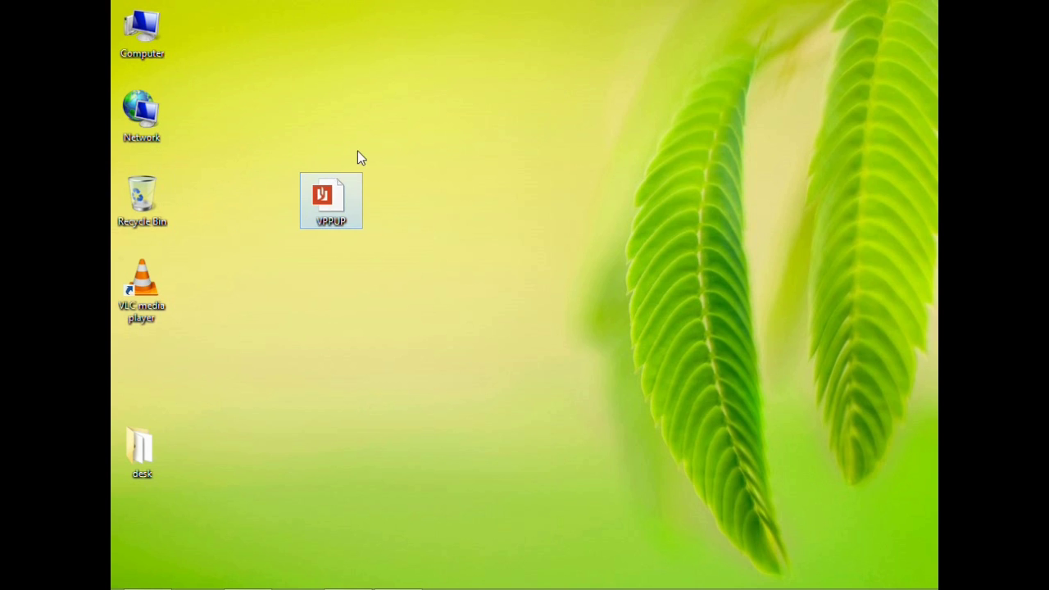
{"action": "left_click", "coordinate": [428, 198]}
- Make a new desktop folder named xyz and drag the VPPUP file into it
{"action": "right_click", "coordinate": [430, 101]}
{"action": "left_click", "coordinate": [505, 226]}
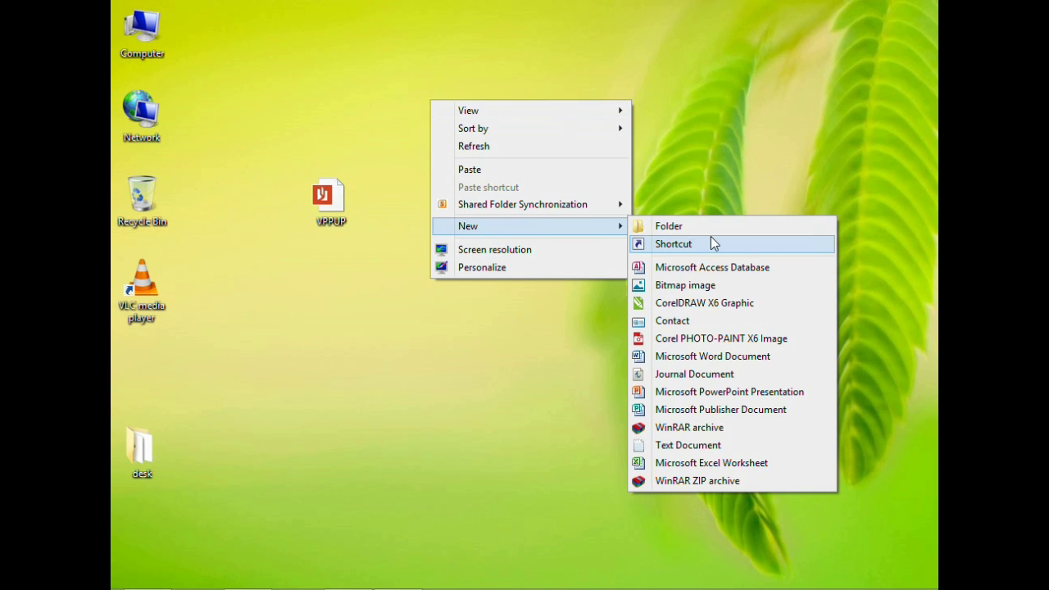
{"action": "left_click", "coordinate": [716, 232]}
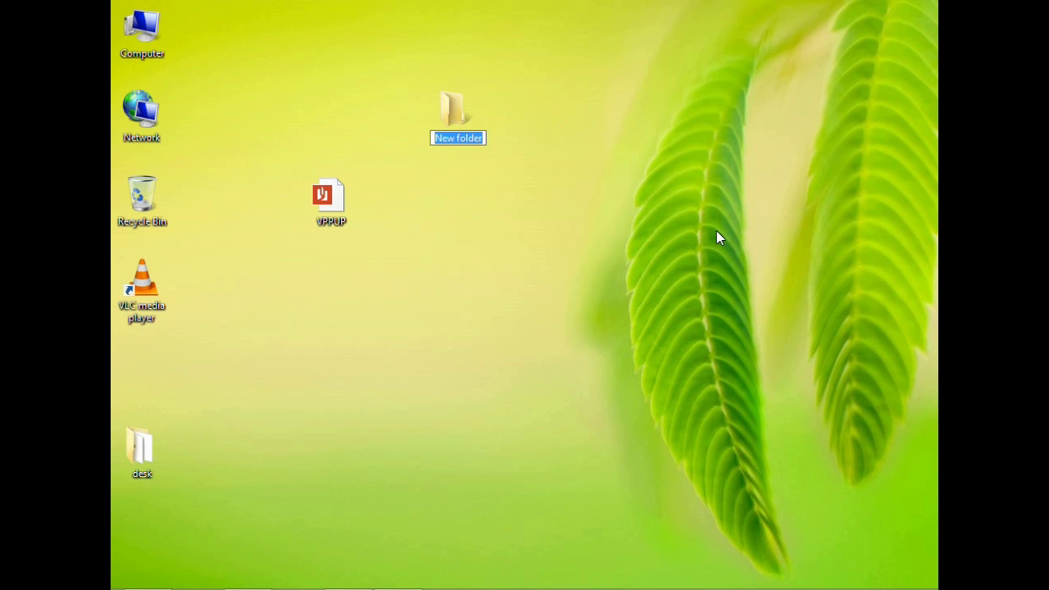
{"action": "type", "text": "xy"}
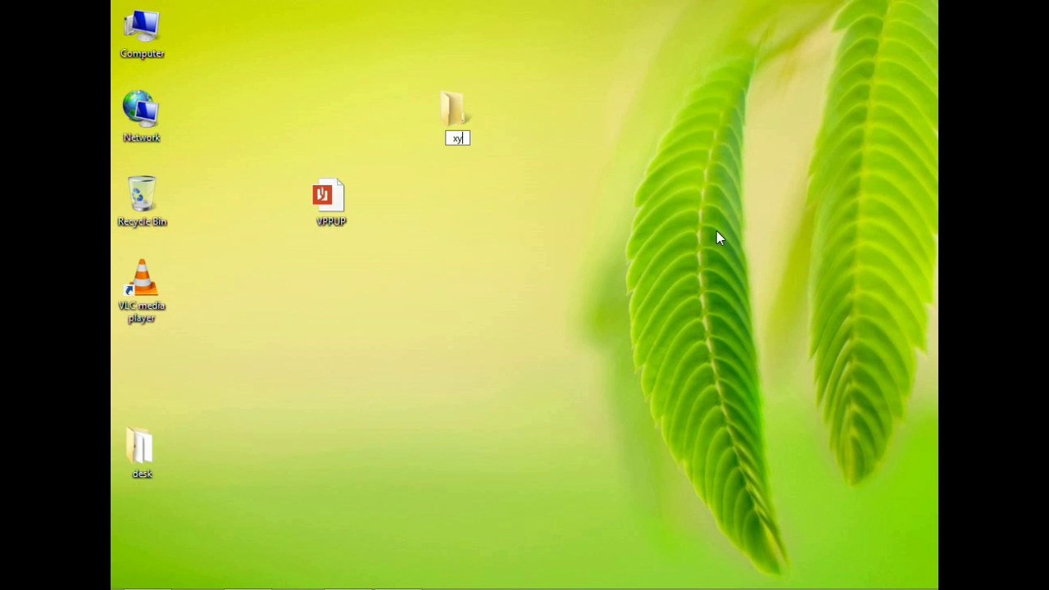
{"action": "type", "text": "z"}
{"action": "key", "text": "Return"}
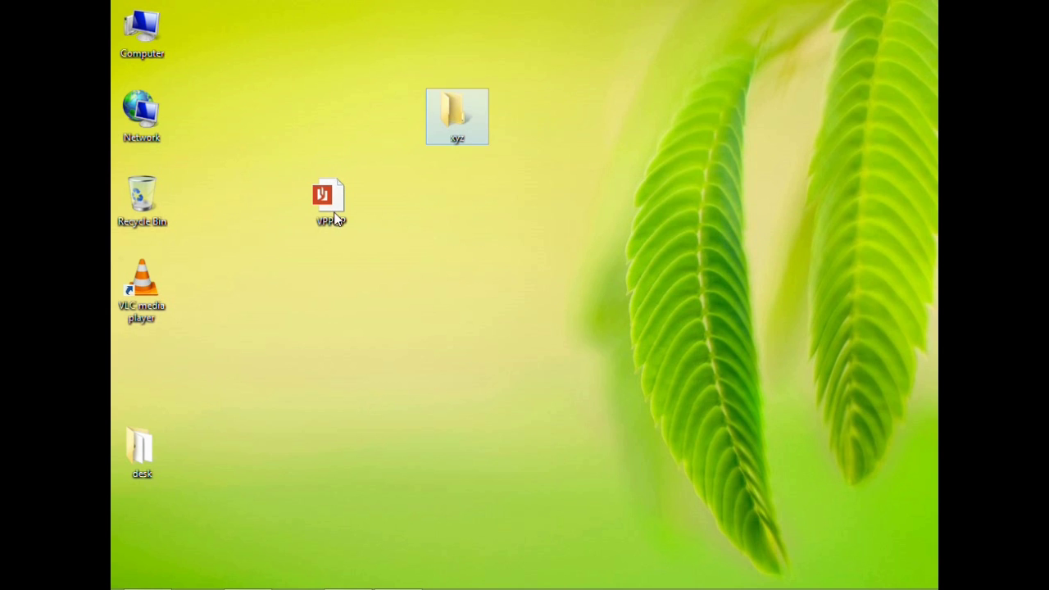
{"action": "left_click_drag", "start_coordinate": [336, 196], "coordinate": [461, 118]}
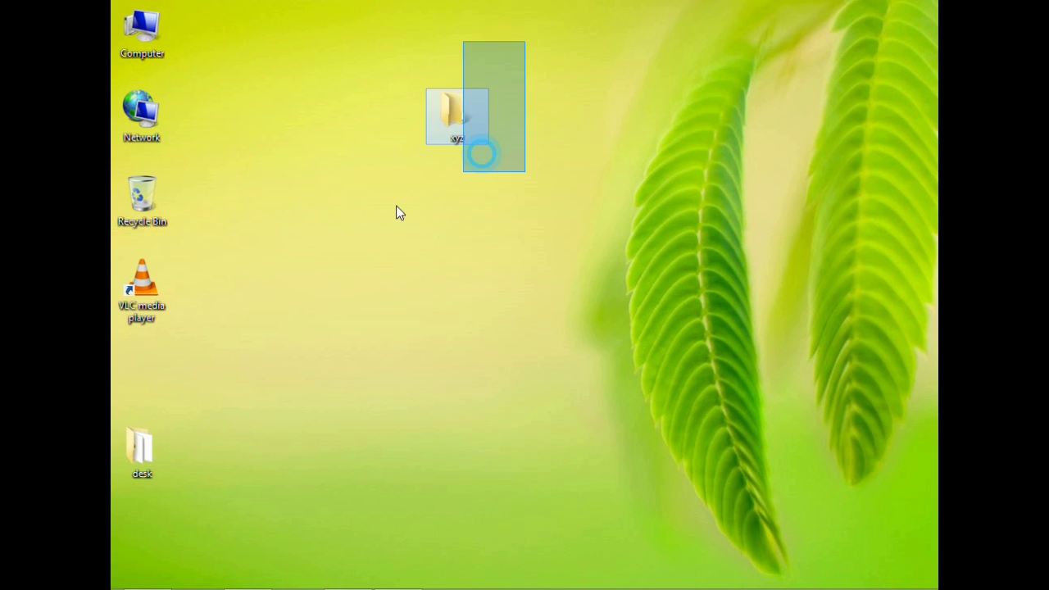
{"action": "left_click", "coordinate": [456, 102]}
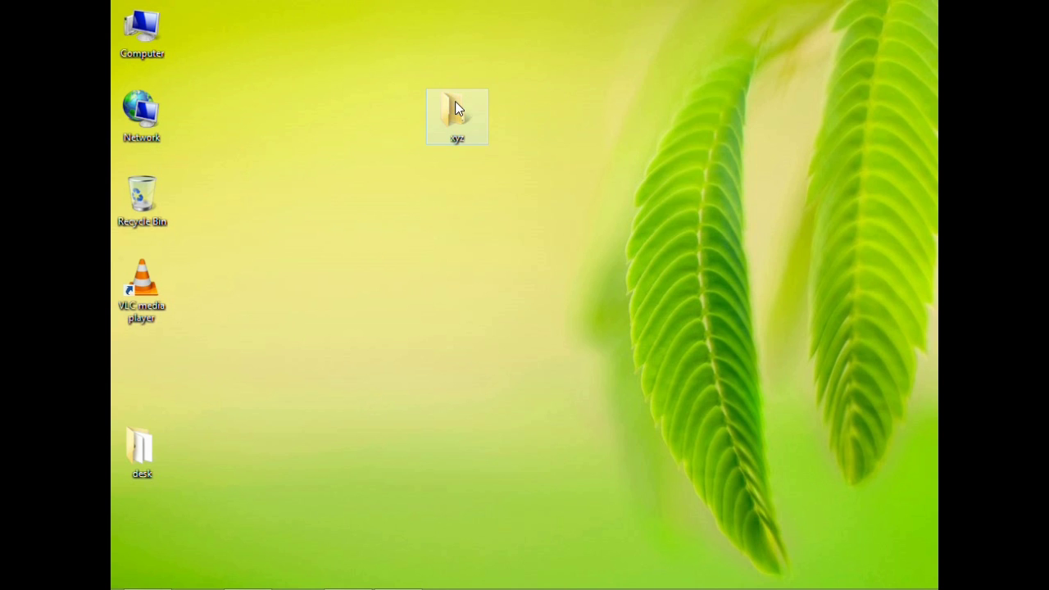
{"action": "double_click", "coordinate": [454, 101]}
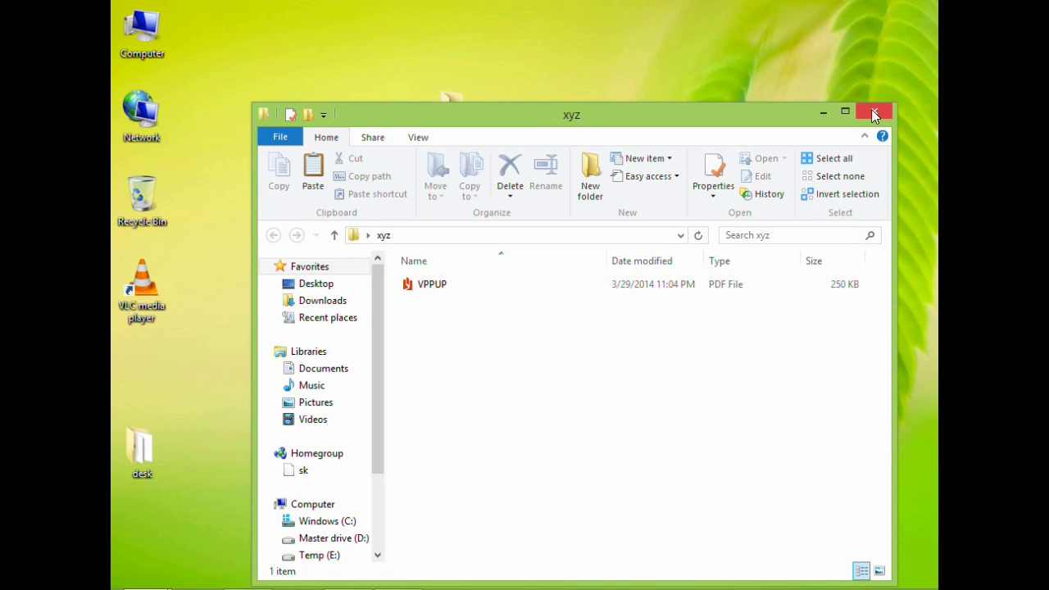
{"action": "left_click", "coordinate": [873, 110]}
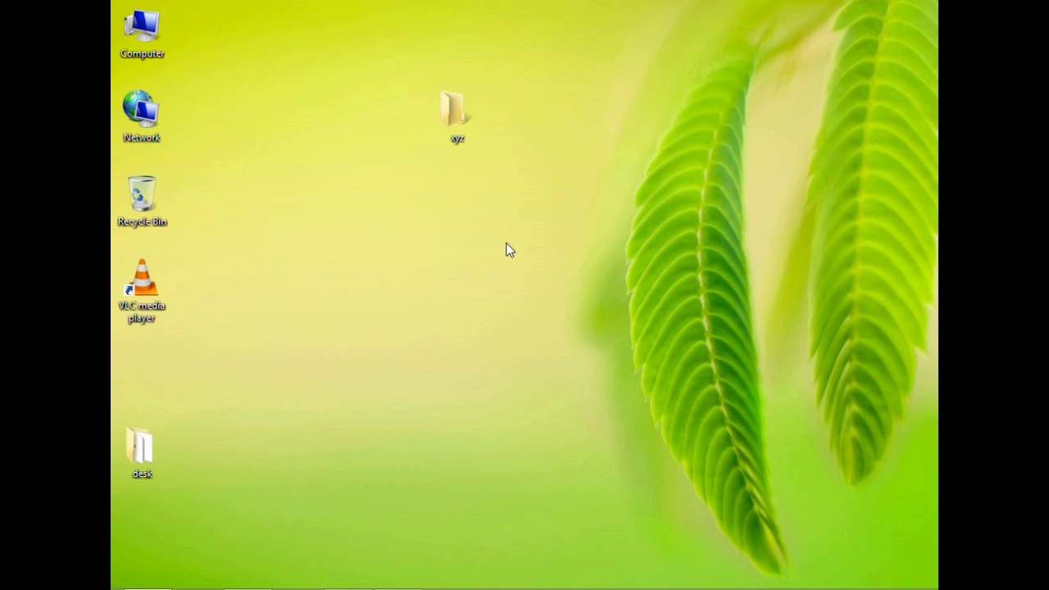
- From the desktop's New menu, create a WinRAR ZIP archive and name it asdf
{"action": "right_click", "coordinate": [316, 182]}
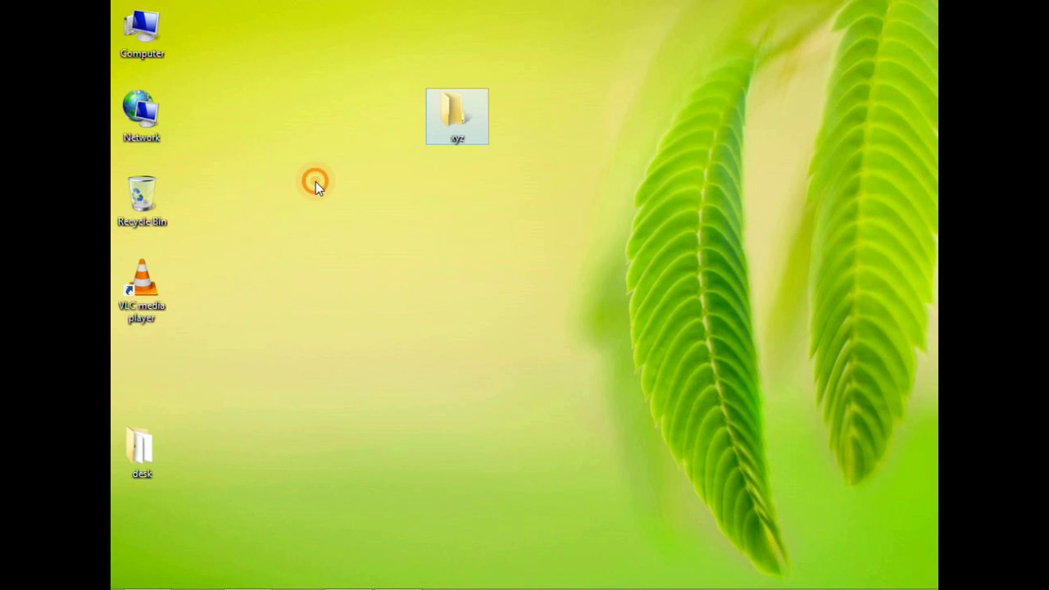
{"action": "left_click", "coordinate": [268, 223]}
{"action": "right_click", "coordinate": [272, 206]}
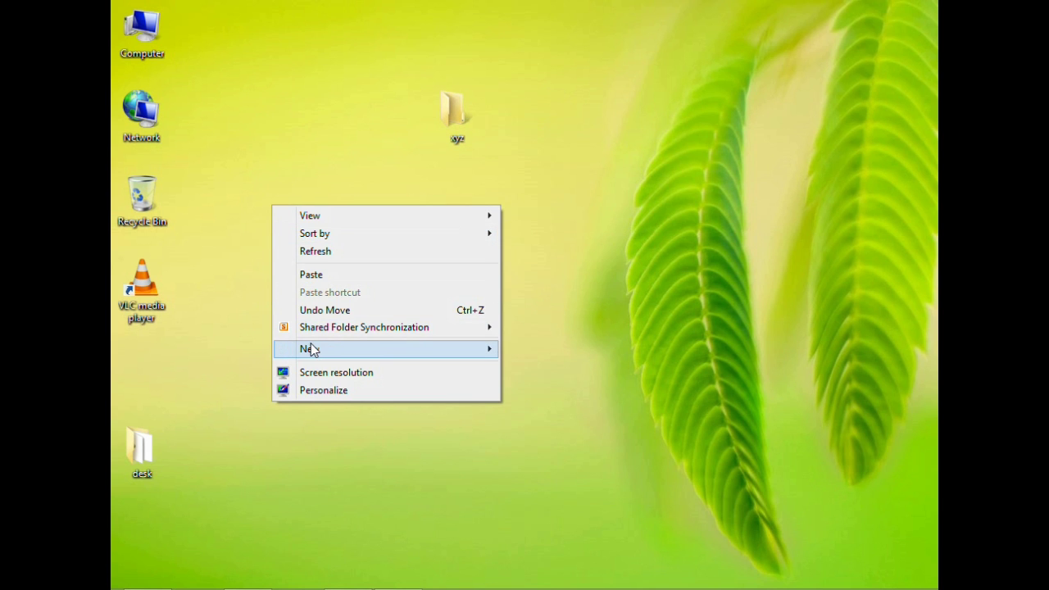
{"action": "left_click", "coordinate": [313, 350]}
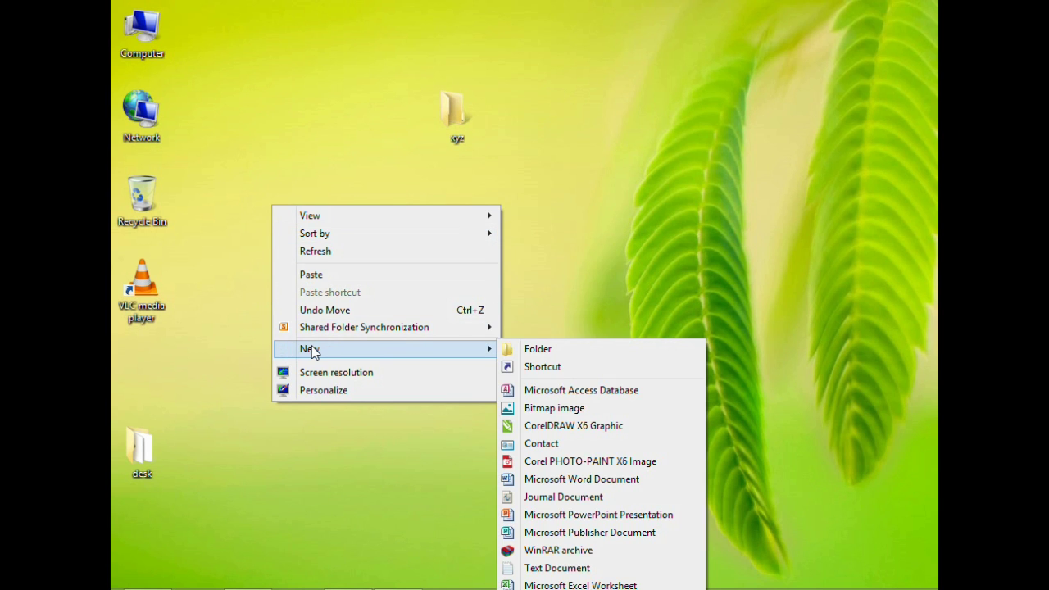
{"action": "right_click", "coordinate": [256, 98]}
{"action": "mouse_move", "coordinate": [315, 245]}
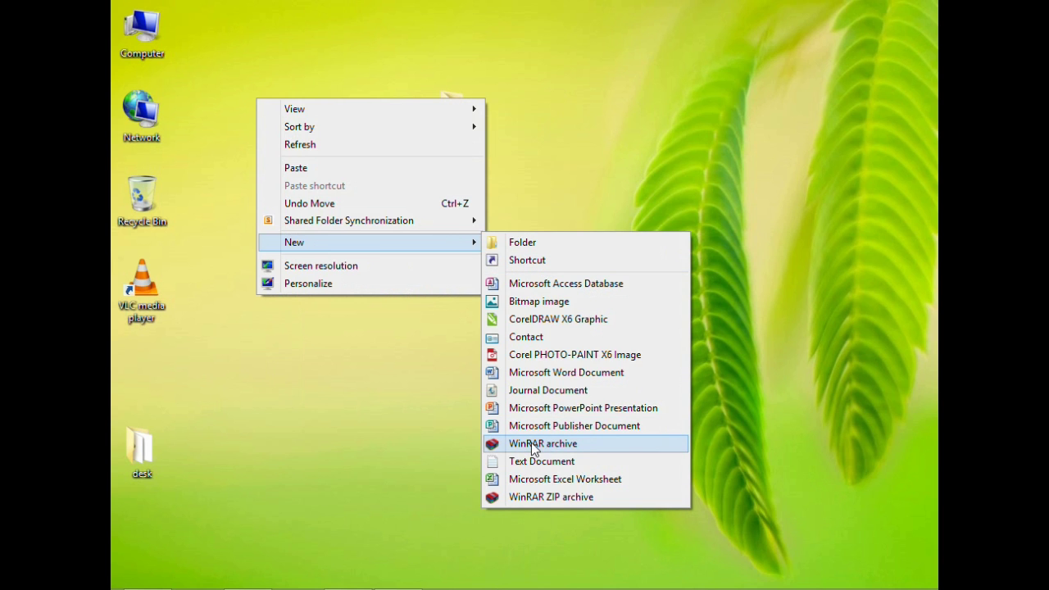
{"action": "left_click", "coordinate": [574, 500]}
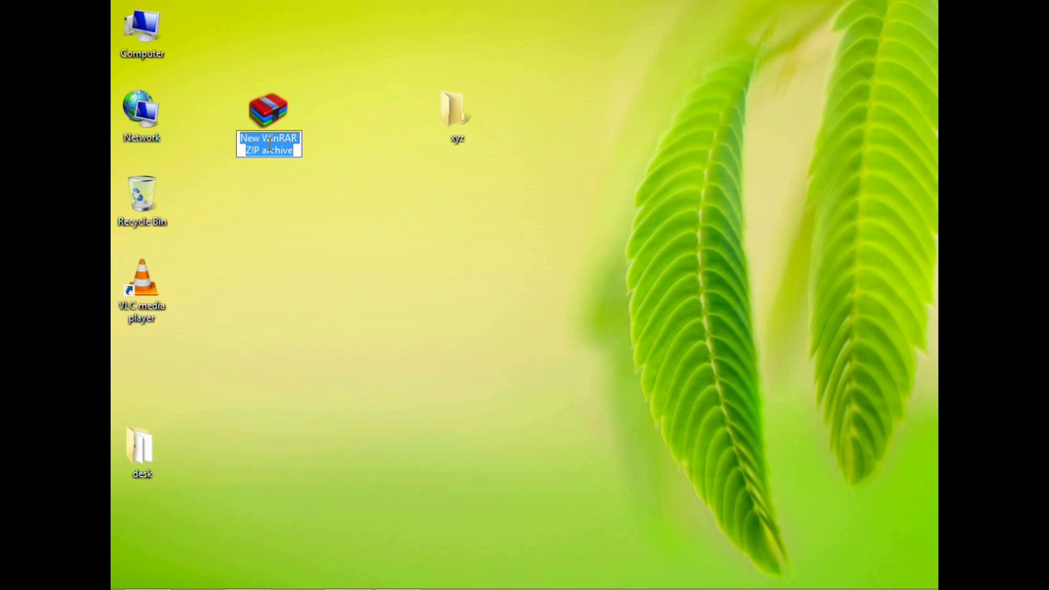
{"action": "type", "text": "asdf"}
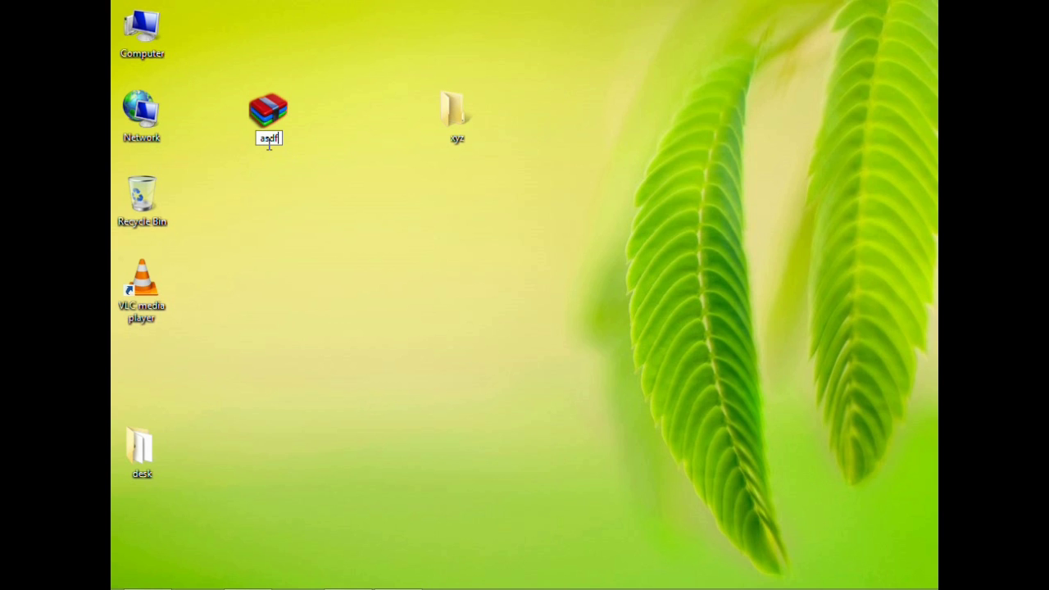
{"action": "key", "text": "Return"}
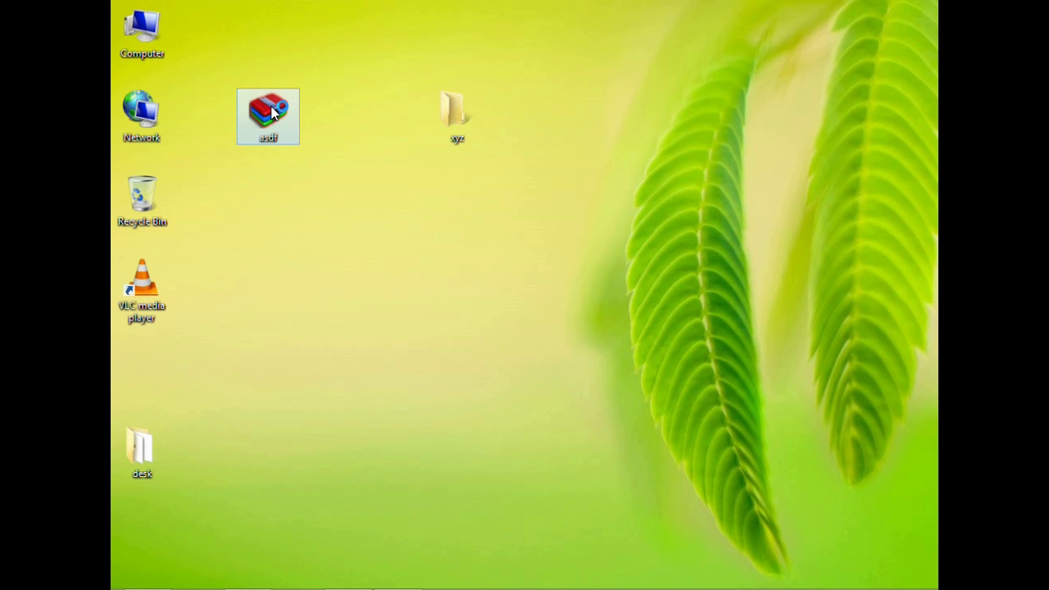
- Open asdf.zip in WinRAR and move its window to the right
{"action": "double_click", "coordinate": [273, 112]}
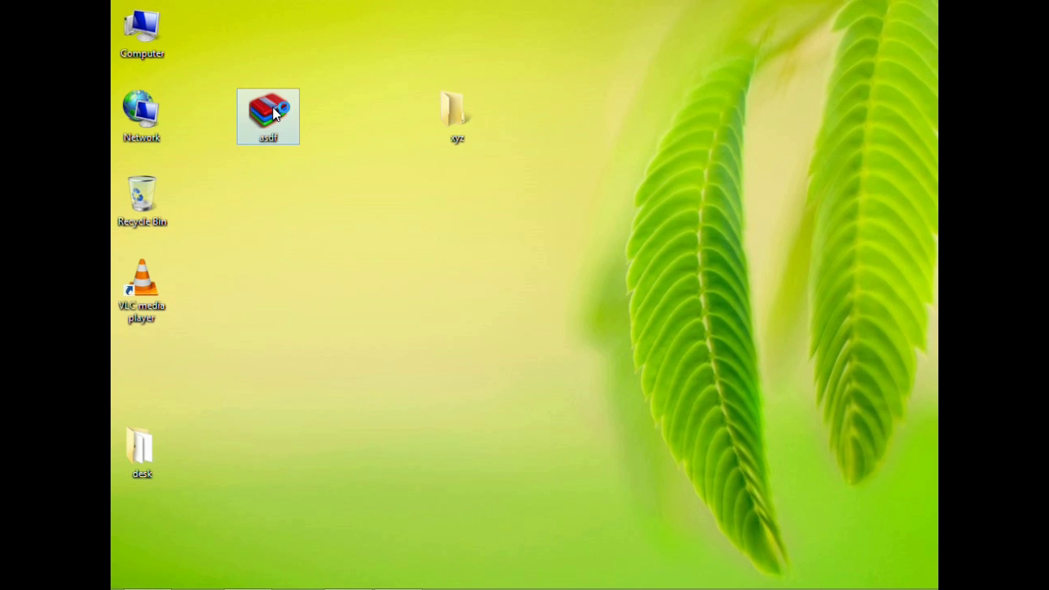
{"action": "left_click", "coordinate": [350, 191]}
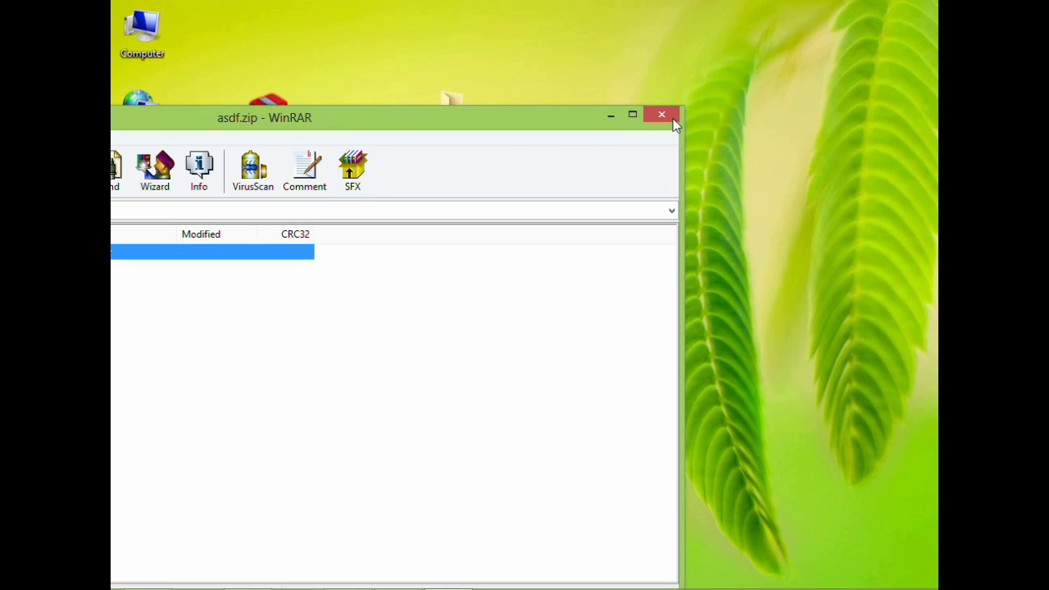
{"action": "left_click_drag", "start_coordinate": [334, 123], "coordinate": [728, 96]}
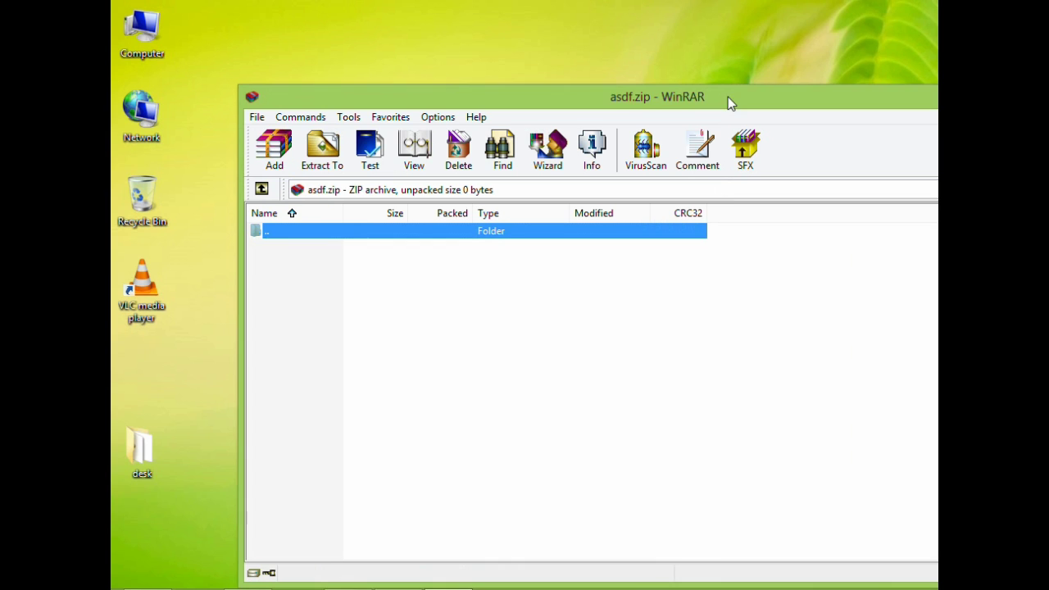
{"action": "left_click_drag", "start_coordinate": [397, 92], "coordinate": [626, 134]}
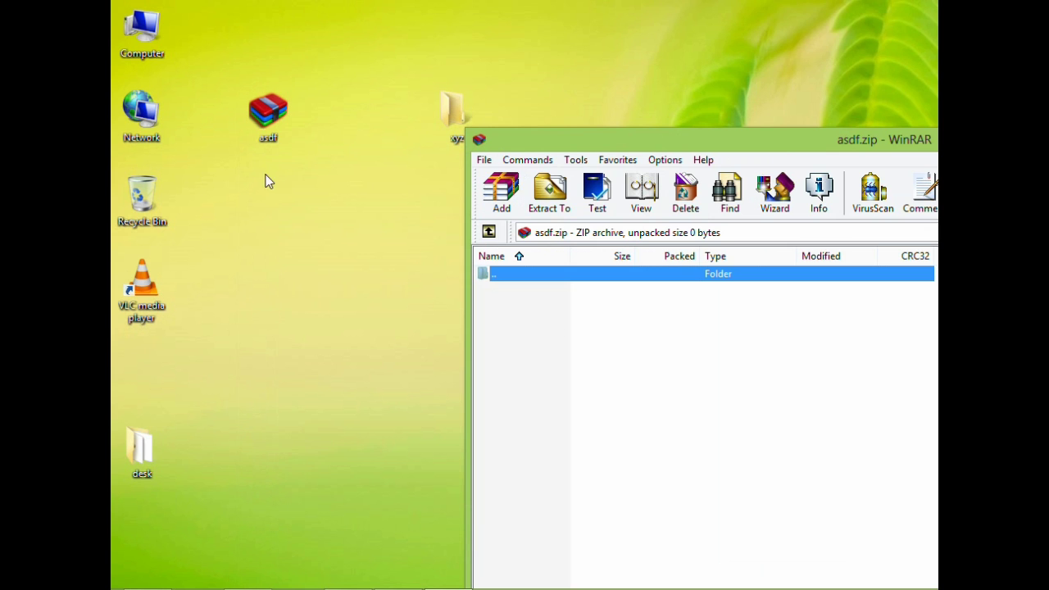
- Start adding files and pick the xyz folder as the item to add
{"action": "left_click", "coordinate": [510, 195]}
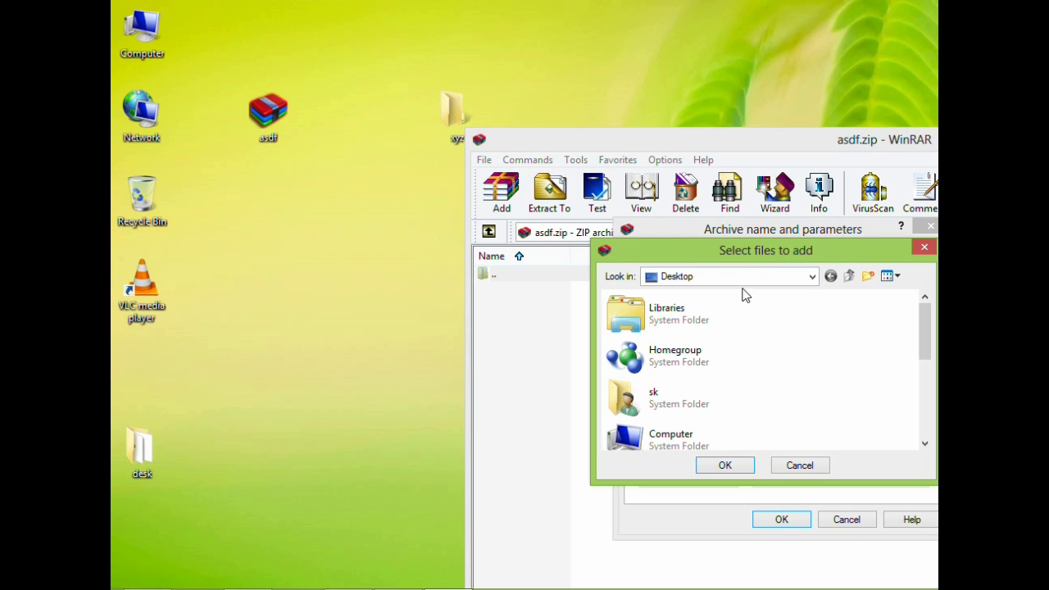
{"action": "left_click", "coordinate": [675, 391]}
{"action": "scroll", "coordinate": [675, 391], "scroll_direction": "down", "scroll_amount": 2}
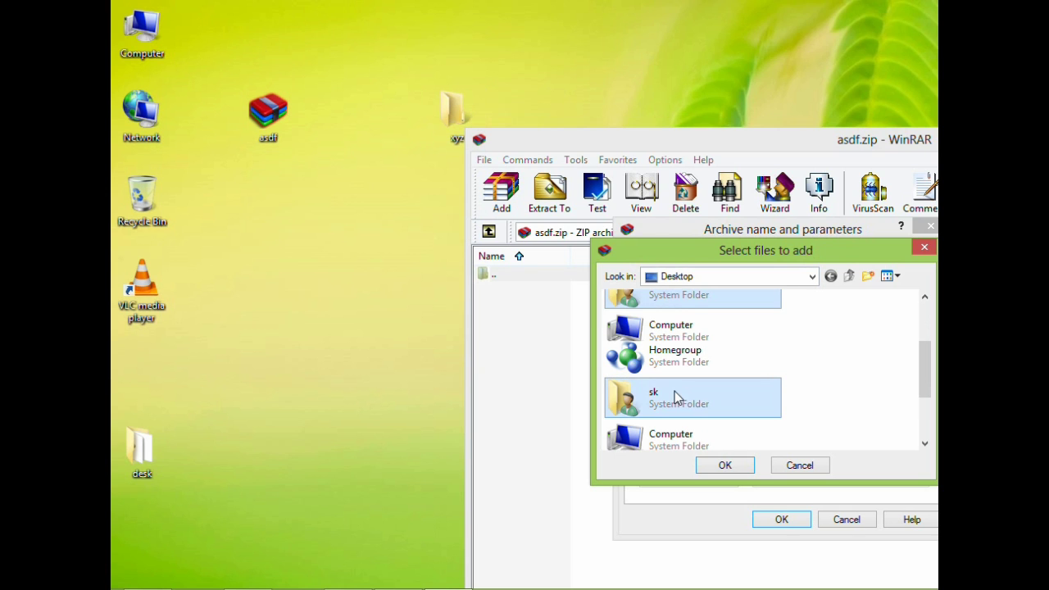
{"action": "scroll", "coordinate": [676, 397], "scroll_direction": "down", "scroll_amount": 2}
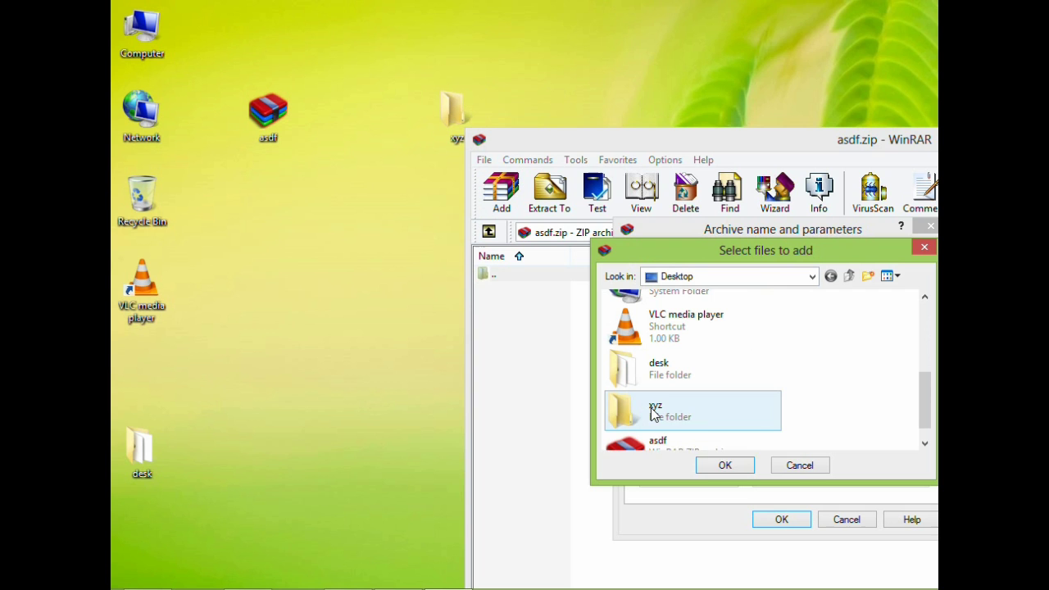
{"action": "left_click", "coordinate": [653, 414]}
{"action": "left_click", "coordinate": [654, 414]}
{"action": "left_click", "coordinate": [734, 465]}
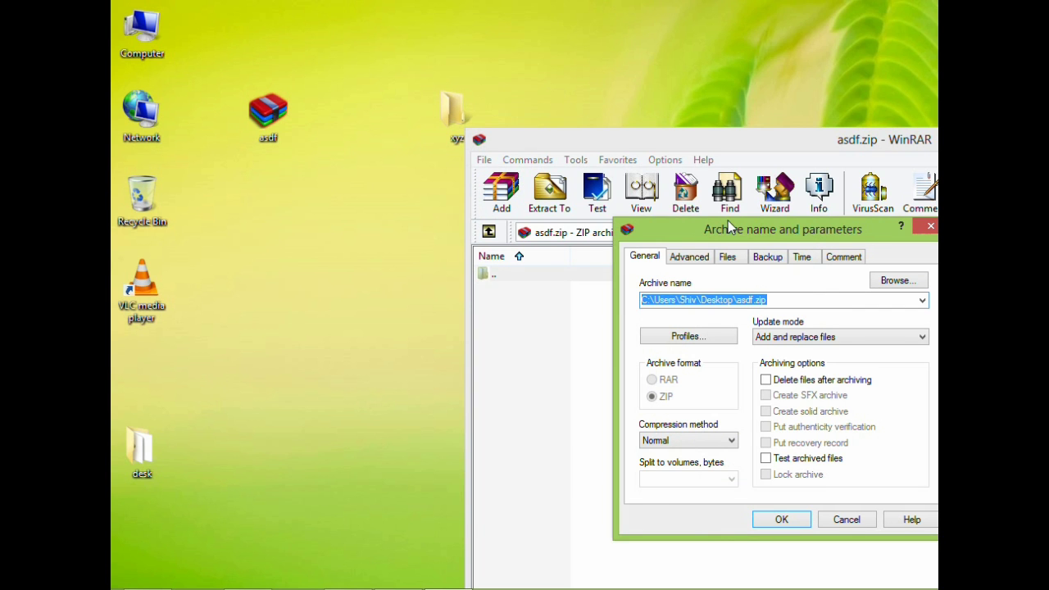
- Set and confirm an archive password on the Advanced tab, then add xyz to asdf.zip
{"action": "left_click_drag", "start_coordinate": [727, 220], "coordinate": [586, 198]}
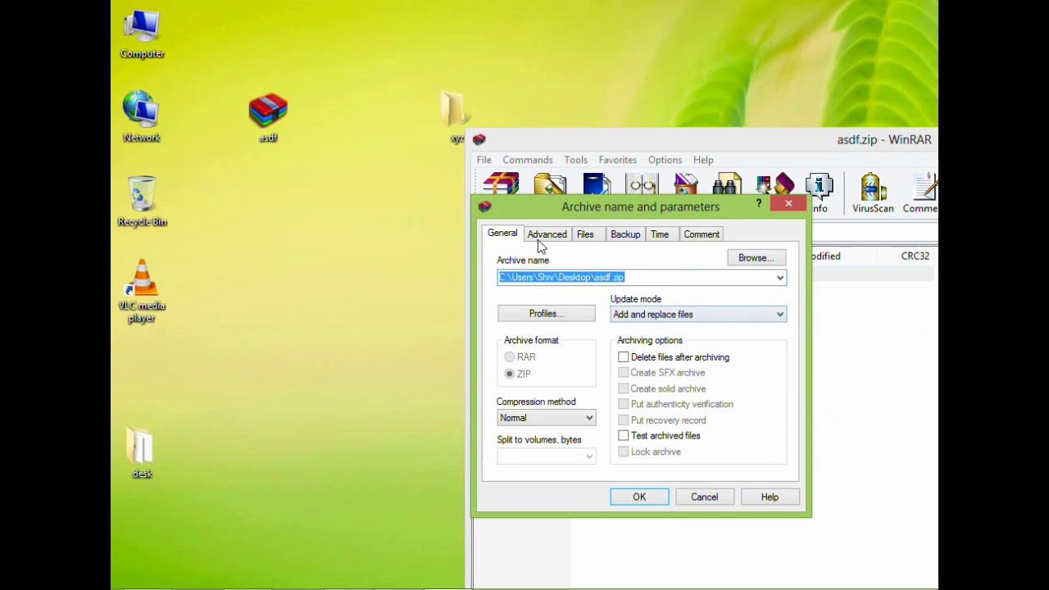
{"action": "left_click_drag", "start_coordinate": [629, 208], "coordinate": [603, 189]}
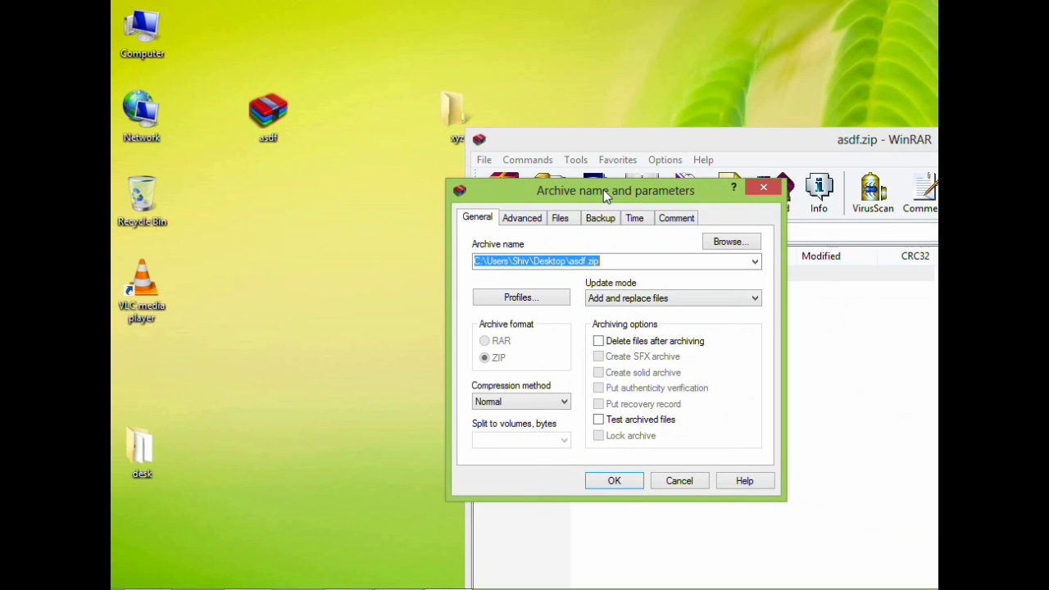
{"action": "left_click", "coordinate": [537, 221]}
{"action": "left_click", "coordinate": [727, 358]}
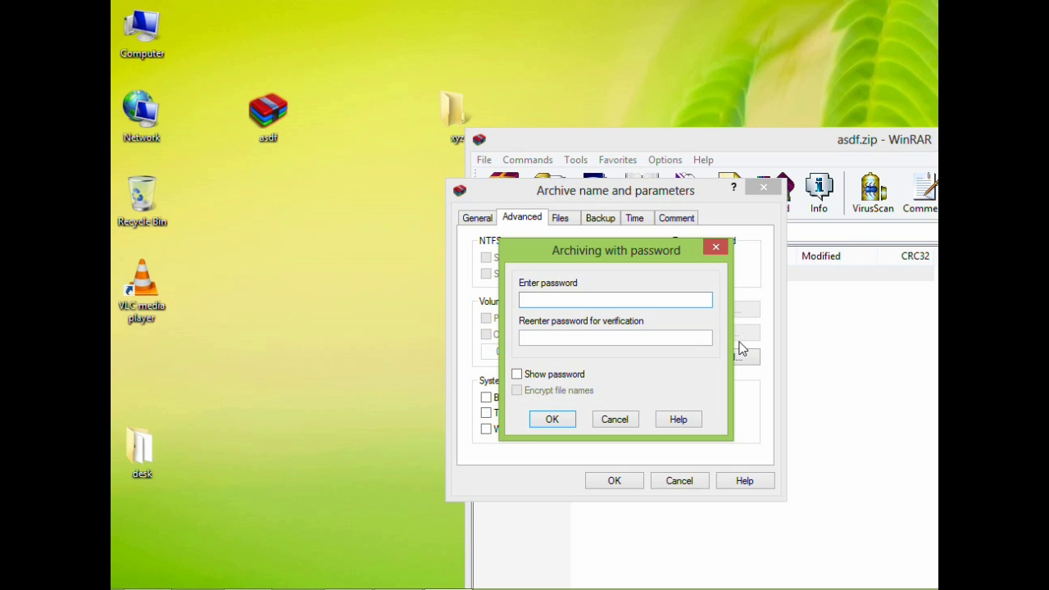
{"action": "type", "text": "123456"}
{"action": "left_click", "coordinate": [597, 337]}
{"action": "type", "text": "12"}
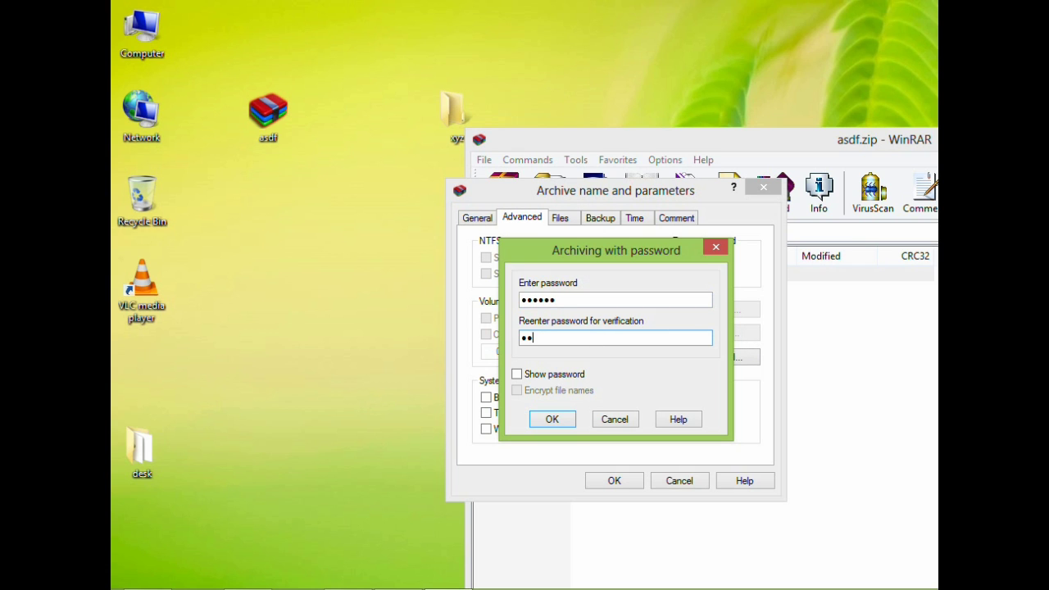
{"action": "type", "text": "3456"}
{"action": "left_click", "coordinate": [556, 421]}
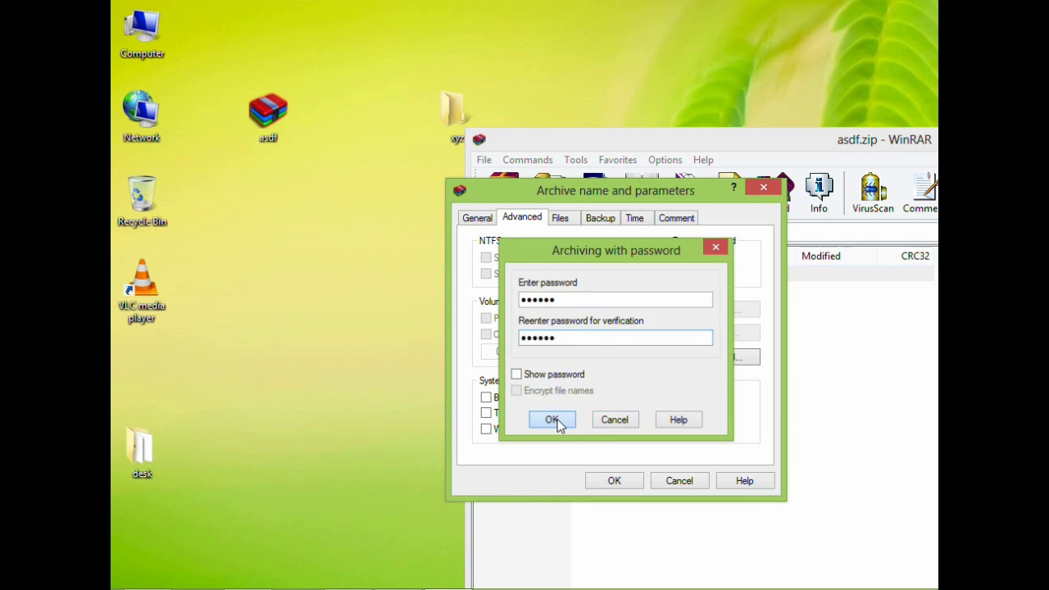
{"action": "left_click", "coordinate": [624, 482]}
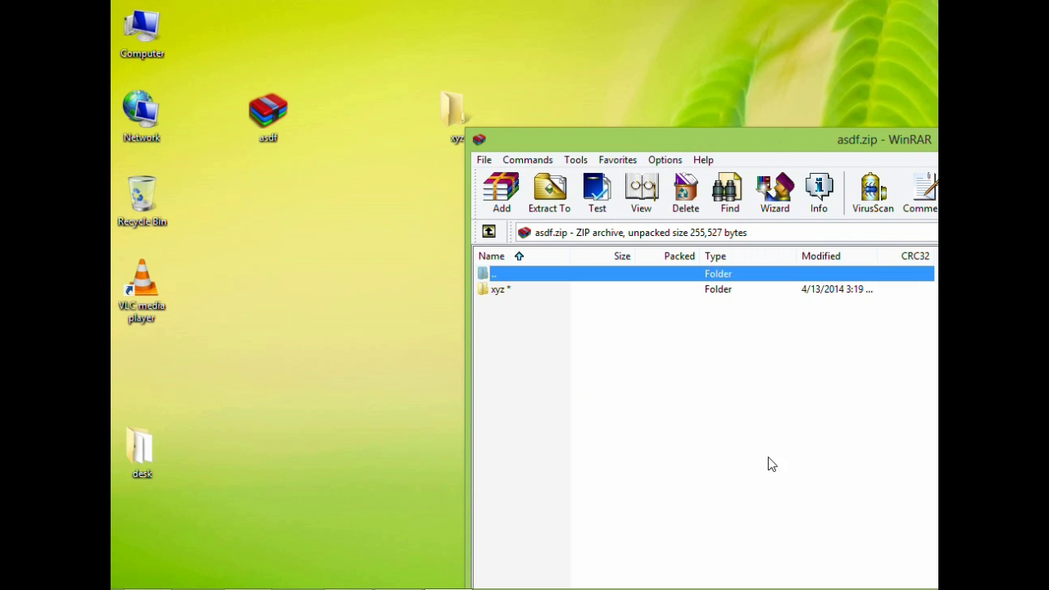
- Close the asdf.zip WinRAR window
{"action": "left_click_drag", "start_coordinate": [686, 141], "coordinate": [409, 194]}
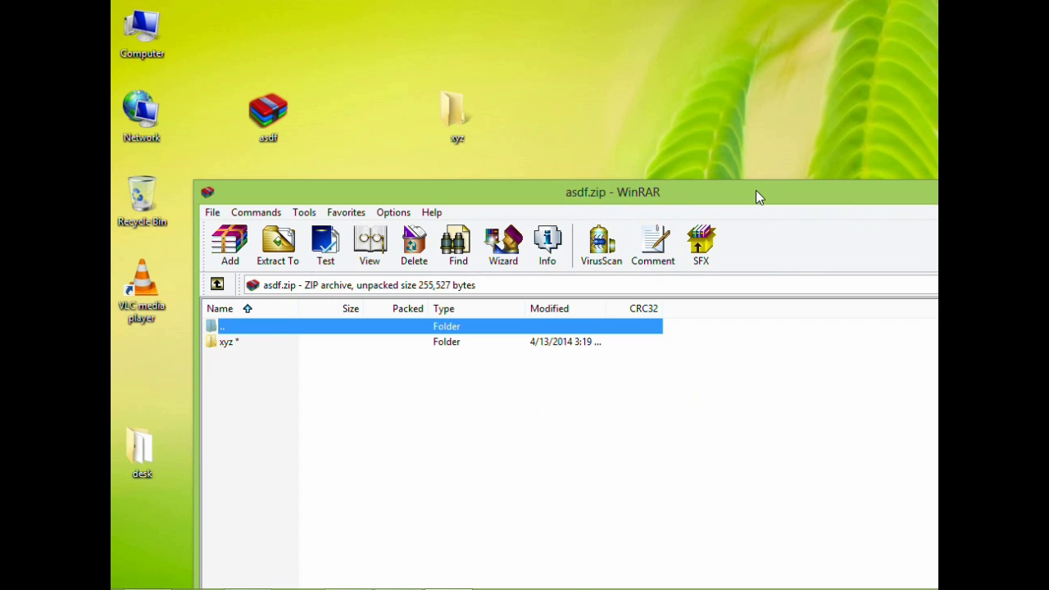
{"action": "left_click_drag", "start_coordinate": [840, 199], "coordinate": [565, 219]}
{"action": "left_click", "coordinate": [740, 213]}
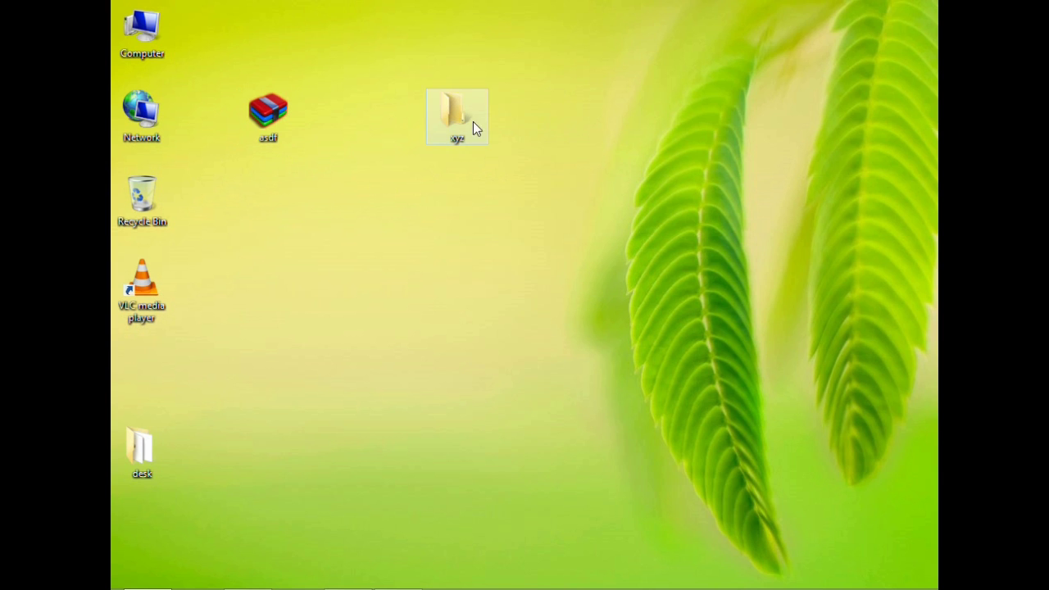
- Try deleting xyz twice and moving it into desk, cancelling each time
{"action": "left_click_drag", "start_coordinate": [517, 81], "coordinate": [430, 160]}
{"action": "key", "text": "Delete"}
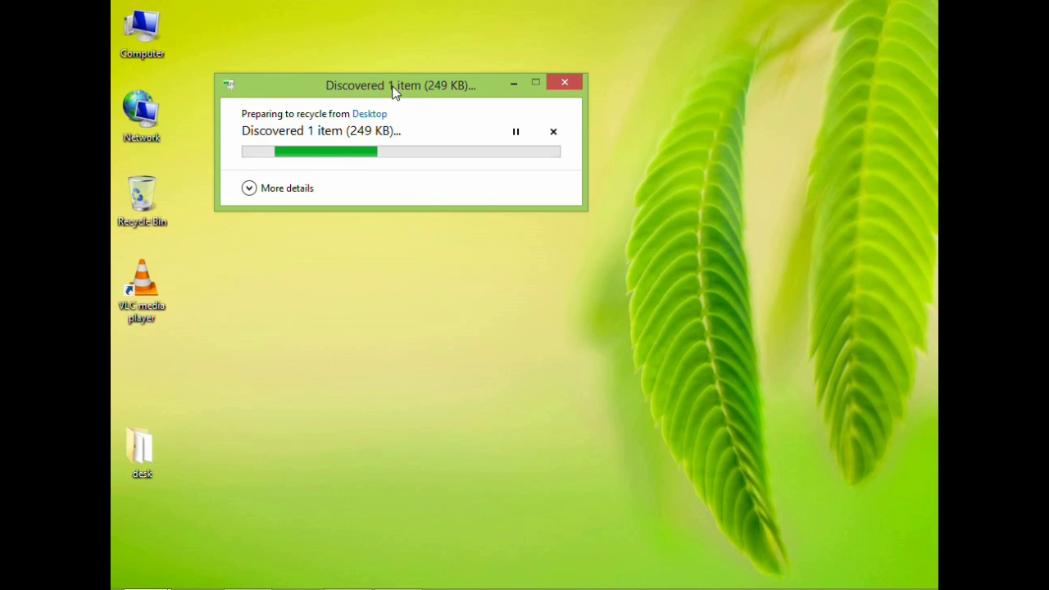
{"action": "left_click_drag", "start_coordinate": [393, 87], "coordinate": [597, 299]}
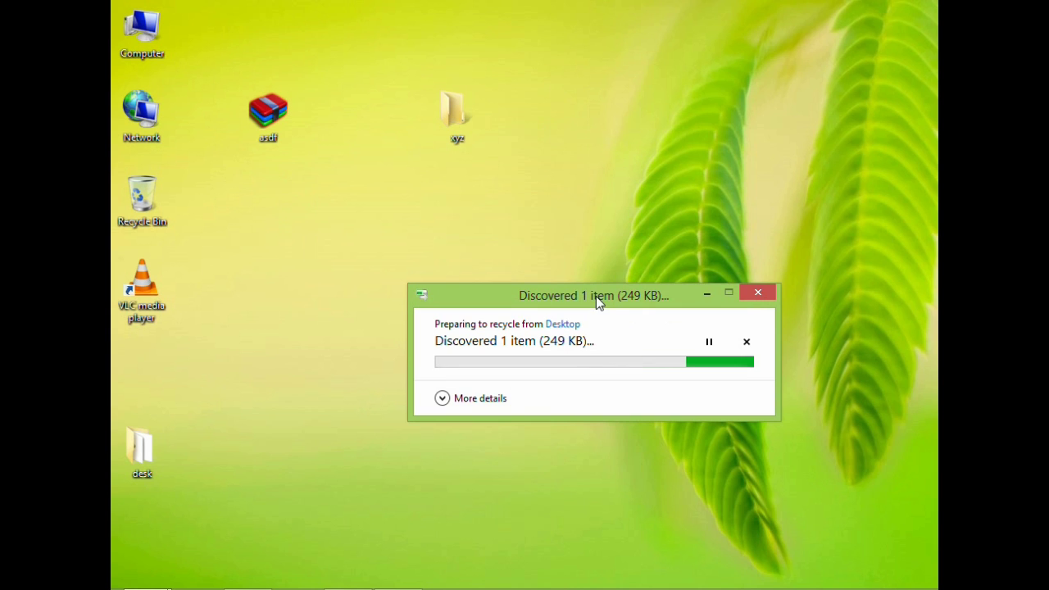
{"action": "left_click", "coordinate": [768, 294]}
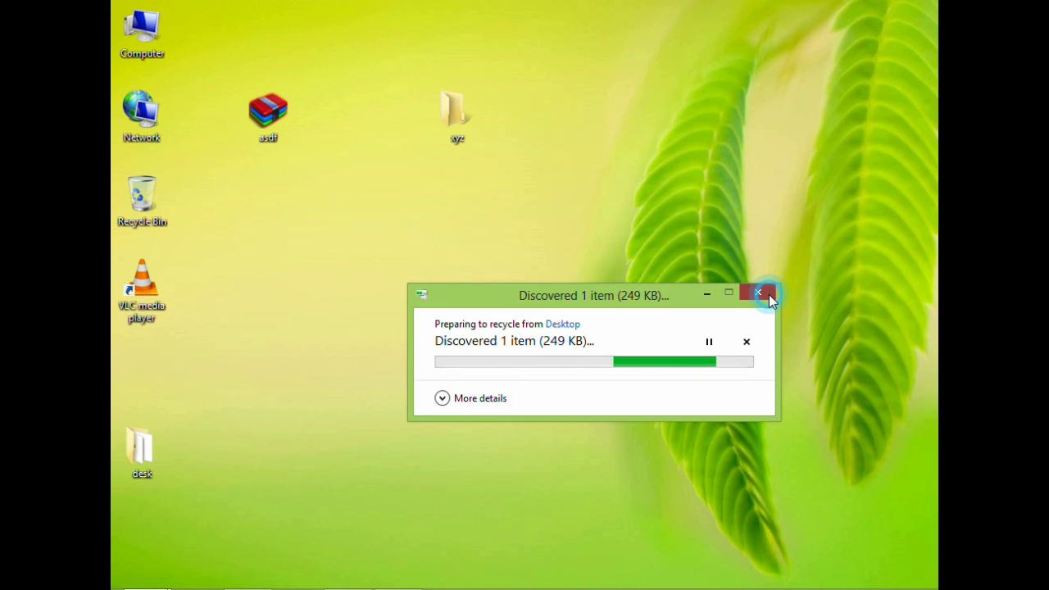
{"action": "left_click", "coordinate": [452, 113]}
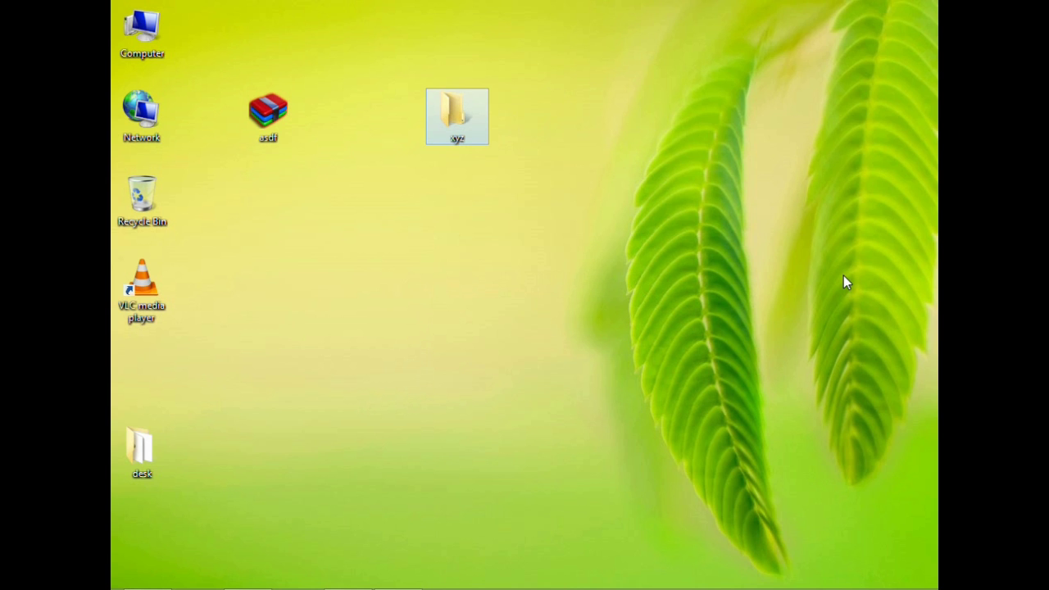
{"action": "key", "text": "Delete"}
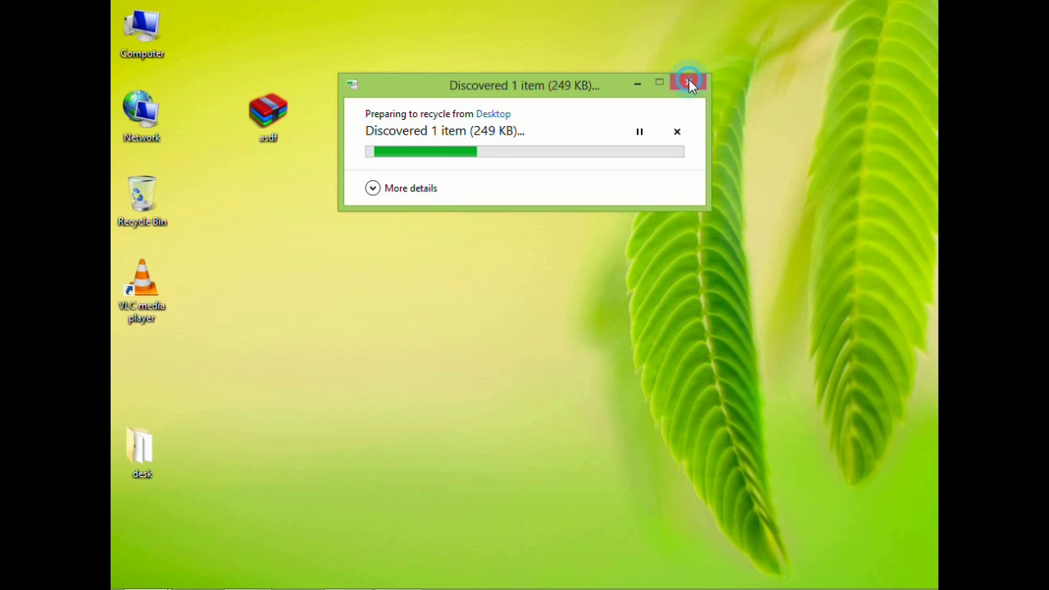
{"action": "left_click", "coordinate": [689, 82]}
{"action": "left_click_drag", "start_coordinate": [446, 100], "coordinate": [138, 450]}
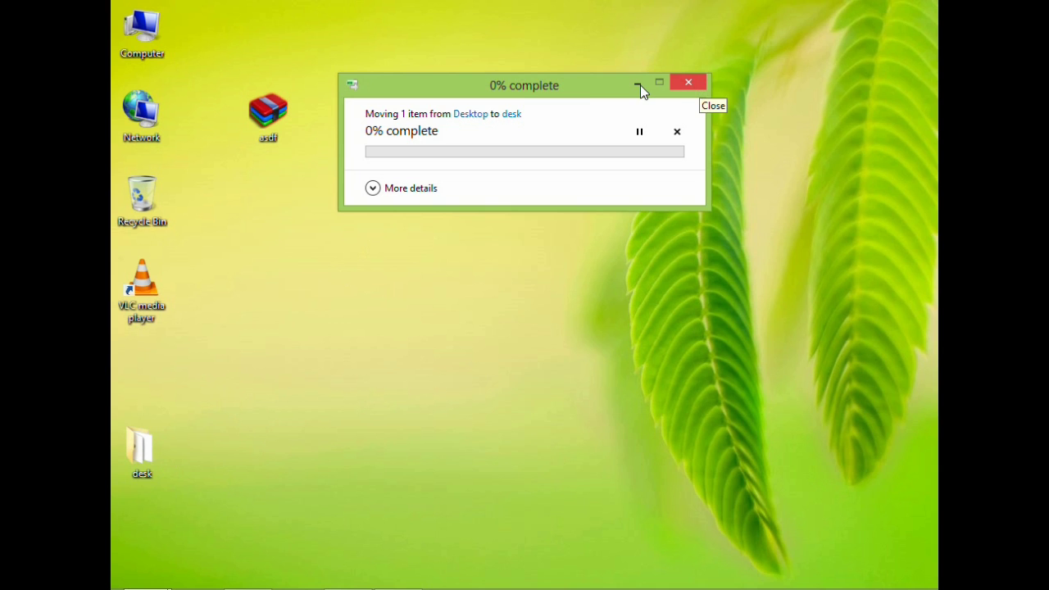
{"action": "left_click", "coordinate": [690, 82]}
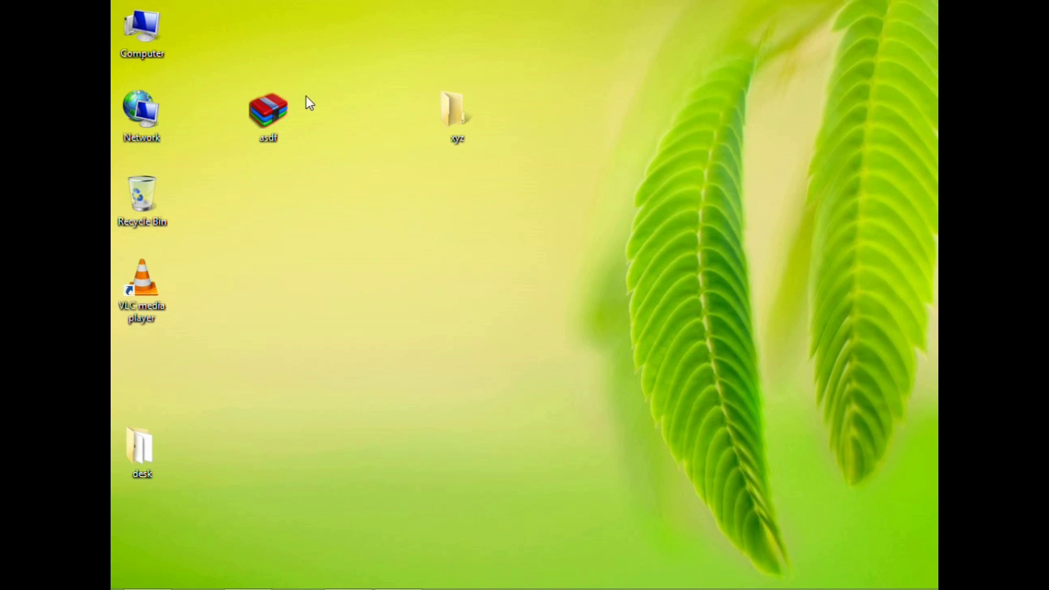
- Open asdf.zip in WinRAR and browse into its xyz folder
{"action": "left_click_drag", "start_coordinate": [234, 78], "coordinate": [319, 166]}
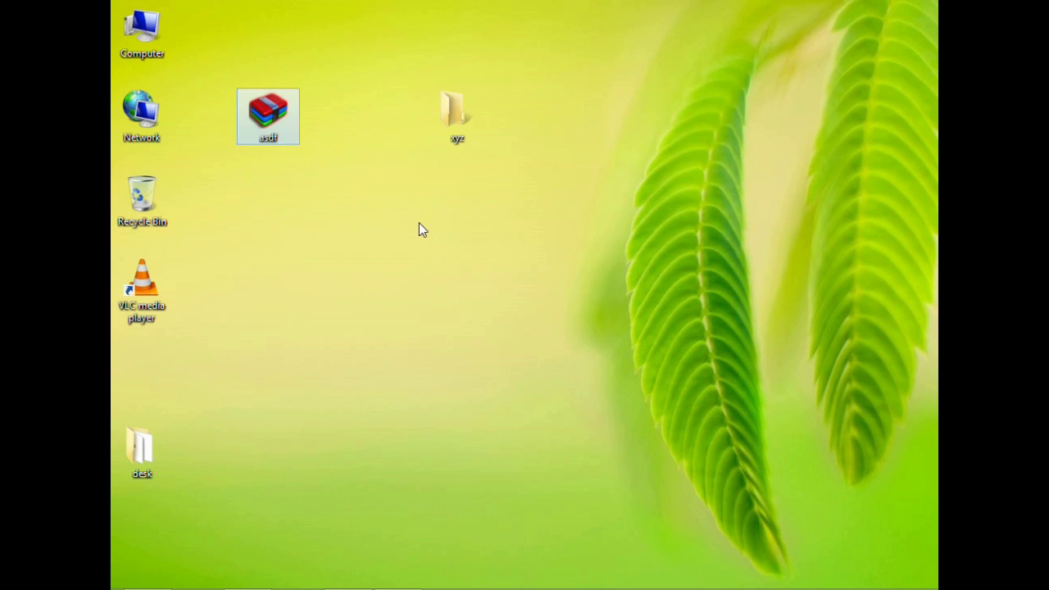
{"action": "double_click", "coordinate": [273, 129]}
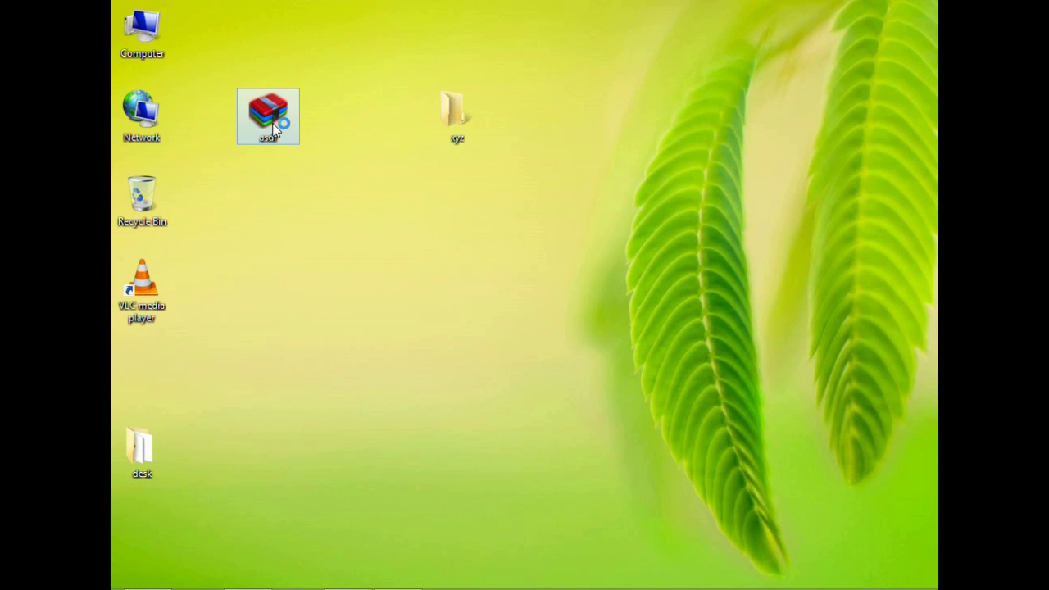
{"action": "left_click", "coordinate": [398, 266]}
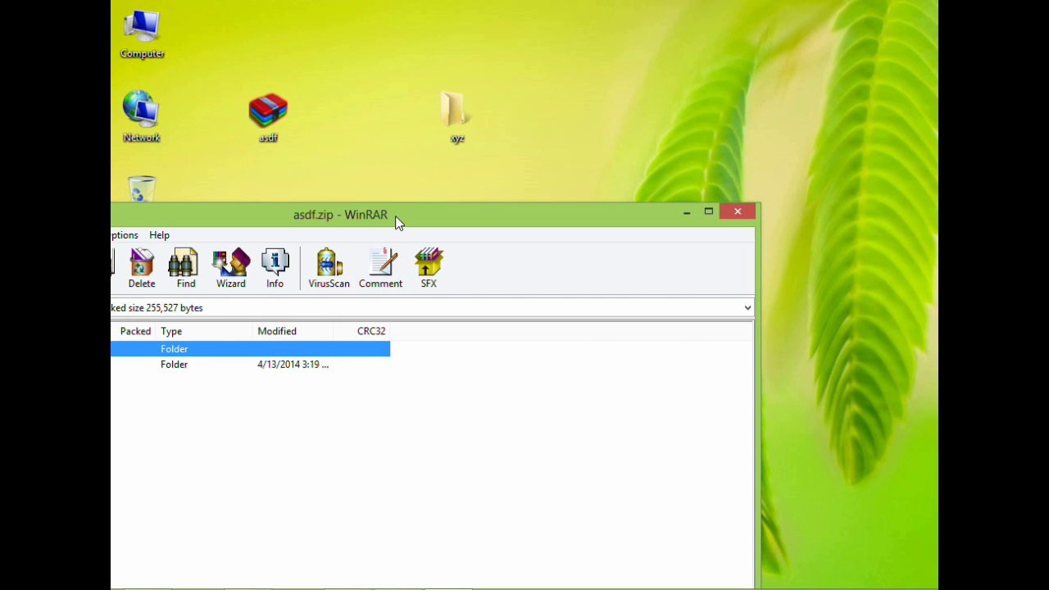
{"action": "left_click_drag", "start_coordinate": [397, 222], "coordinate": [715, 133]}
{"action": "double_click", "coordinate": [276, 279]}
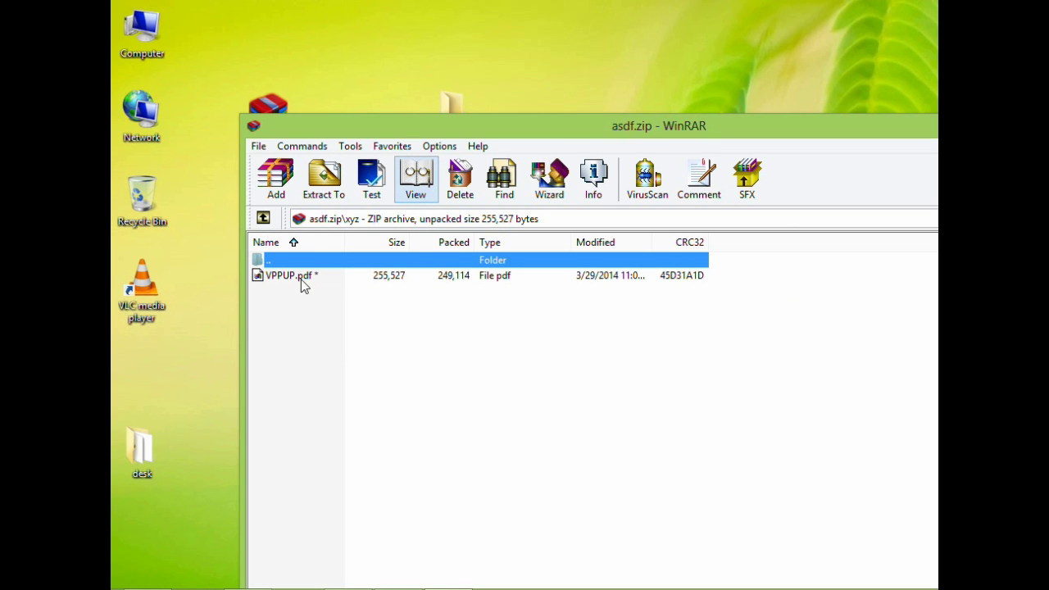
- Open VPPUP.pdf and enter the archive password at the prompt
{"action": "double_click", "coordinate": [288, 276]}
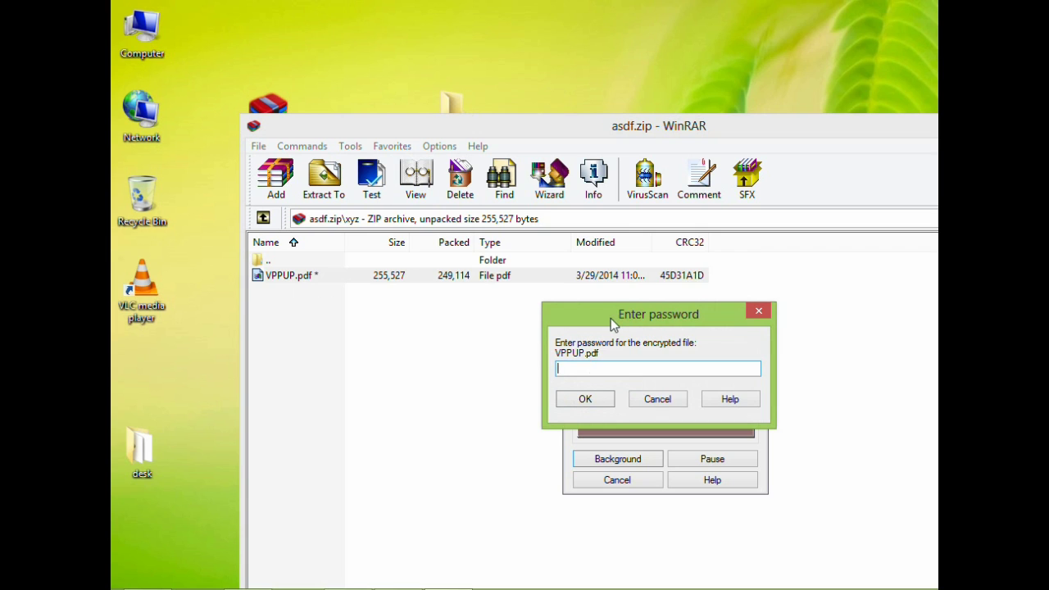
{"action": "left_click_drag", "start_coordinate": [611, 318], "coordinate": [573, 269]}
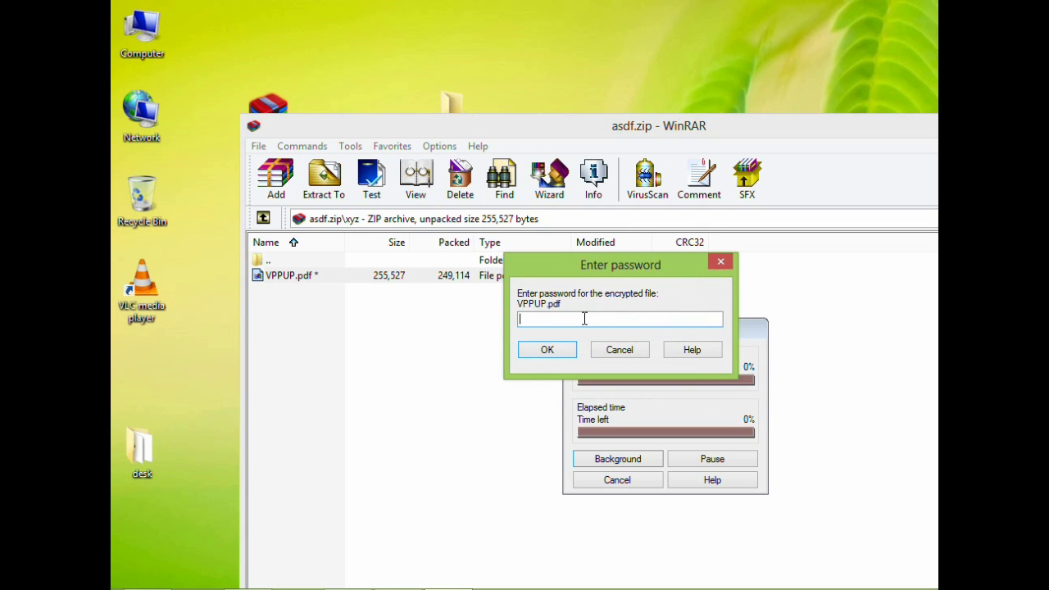
{"action": "type", "text": "123456"}
{"action": "left_click", "coordinate": [543, 358]}
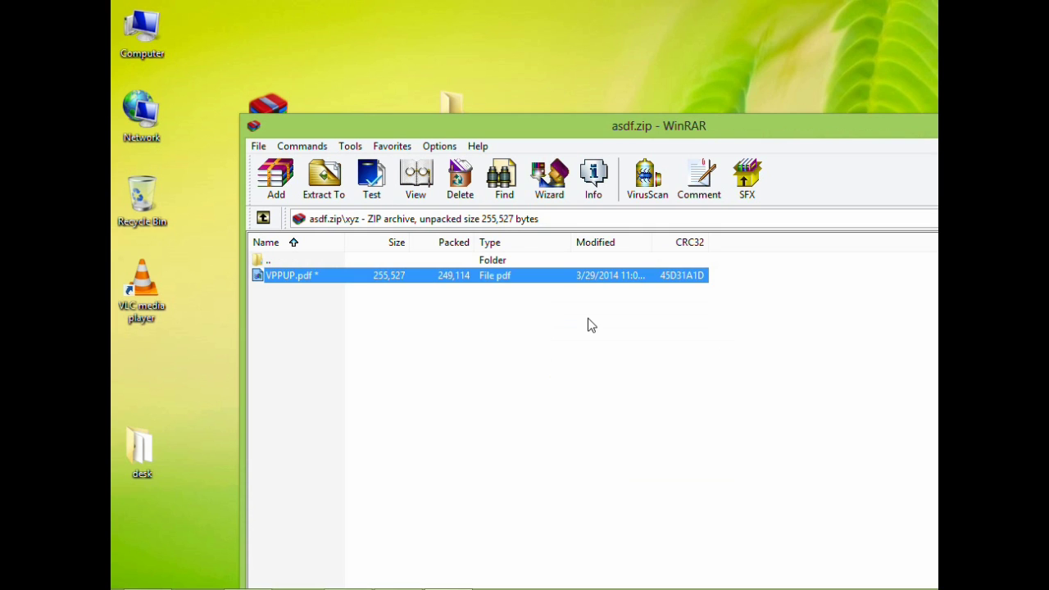